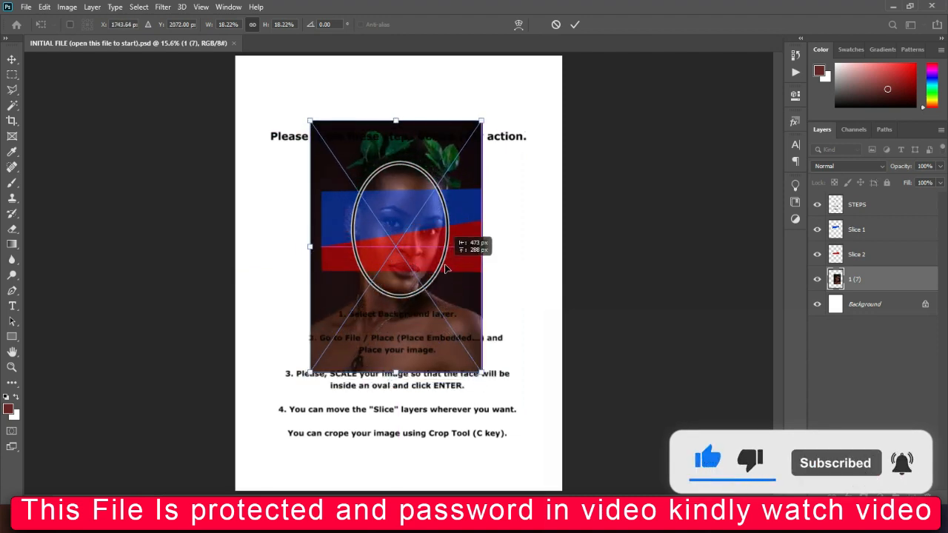
Scale the placed portrait down to about 17.37%, shift it toward the oval guide, and apply the transform
{"action": "left_click_drag", "start_coordinate": [479, 118], "coordinate": [472, 133]}
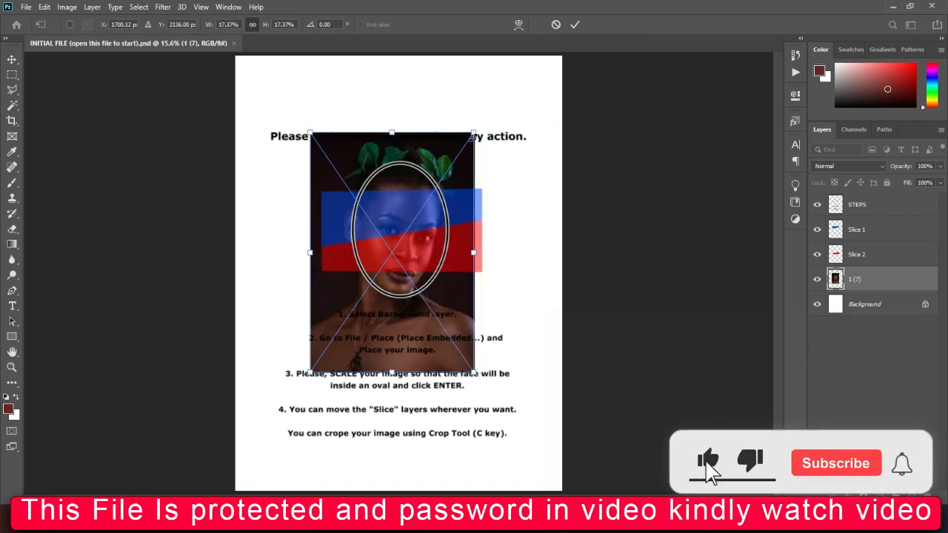
{"action": "key", "text": "shift+Right"}
{"action": "key", "text": "shift+Right"}
{"action": "key", "text": "shift+Right"}
{"action": "key", "text": "shift+Right"}
{"action": "key", "text": "Return"}
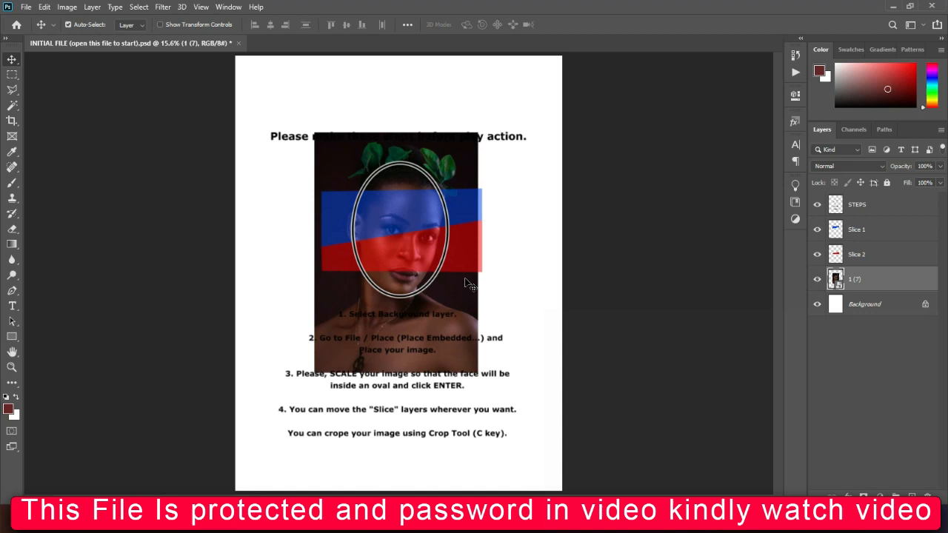
Nudge the portrait layer further right so that the face sits centred inside the oval guide
{"action": "key", "text": "shift+Right"}
{"action": "key", "text": "shift+Right"}
{"action": "key", "text": "shift+Right"}
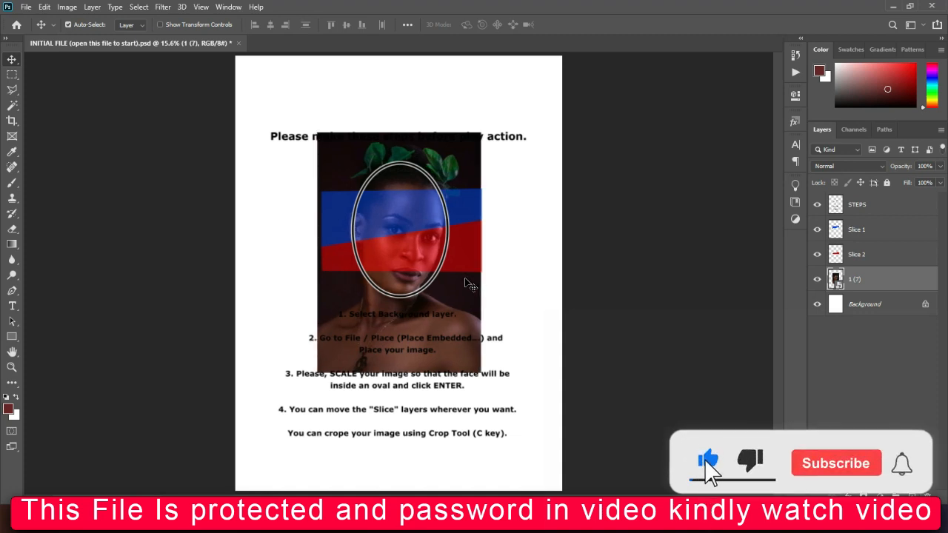
{"action": "key", "text": "shift+Right"}
{"action": "key", "text": "shift+Right"}
{"action": "key", "text": "shift+Right"}
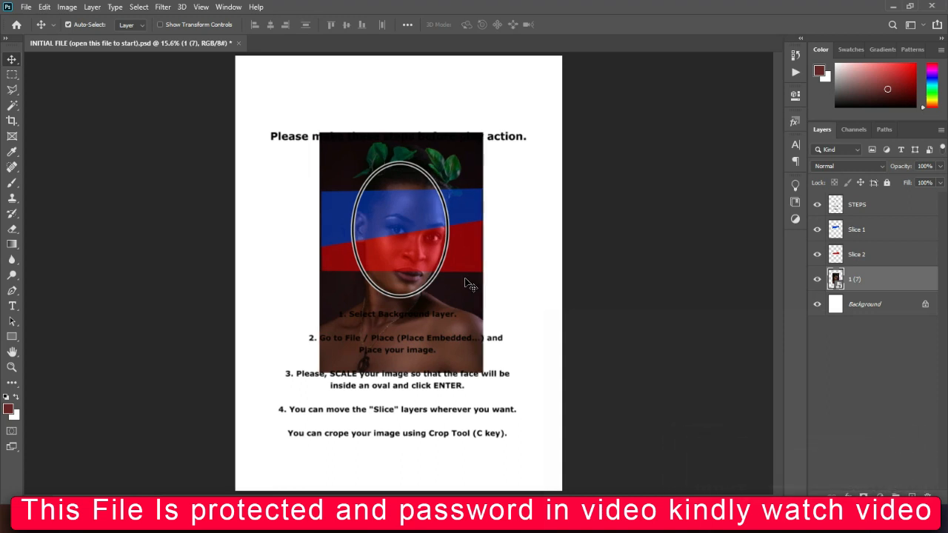
{"action": "key", "text": "shift+Right"}
{"action": "key", "text": "shift+Left"}
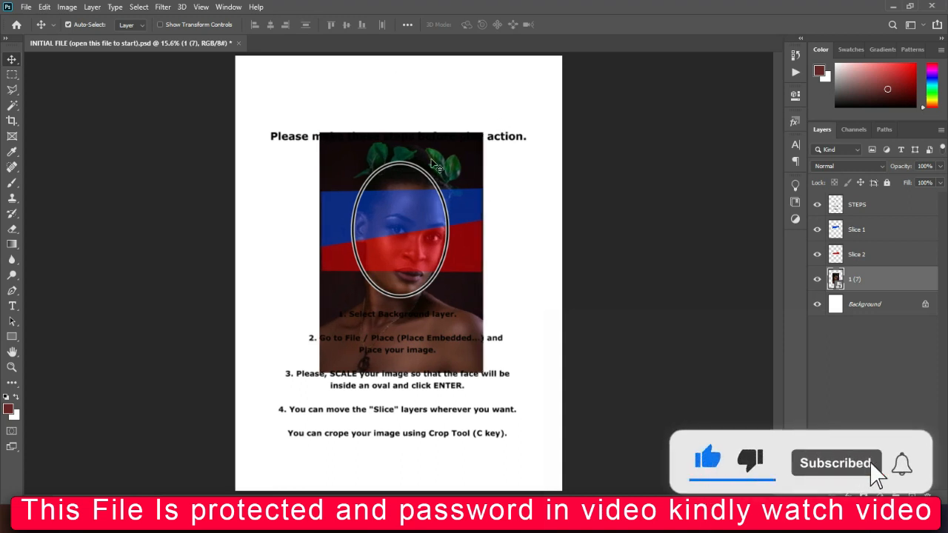
Play the Sliced Photoshop Action from its beginning, using the second action set of that name
{"action": "left_click", "coordinate": [795, 72]}
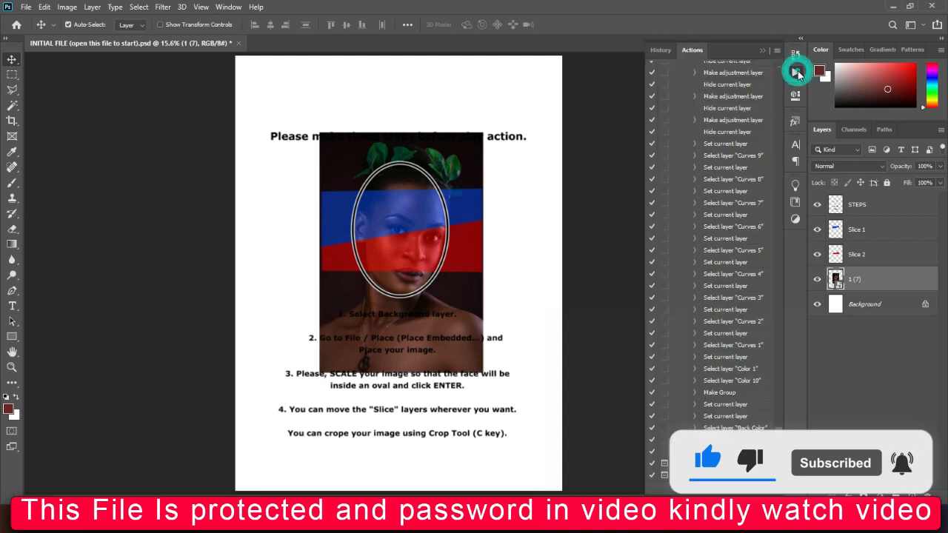
{"action": "left_click", "coordinate": [776, 143]}
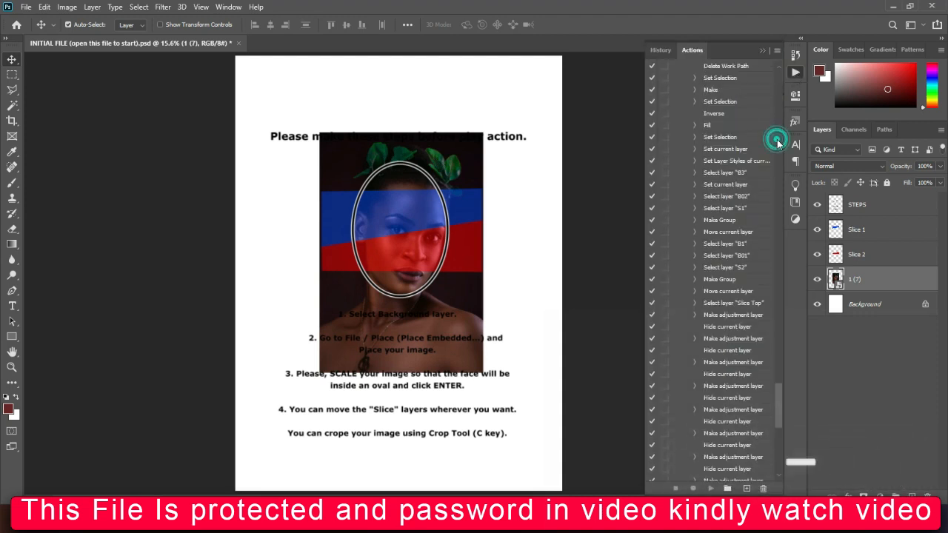
{"action": "left_click", "coordinate": [779, 70]}
{"action": "left_click", "coordinate": [684, 138]}
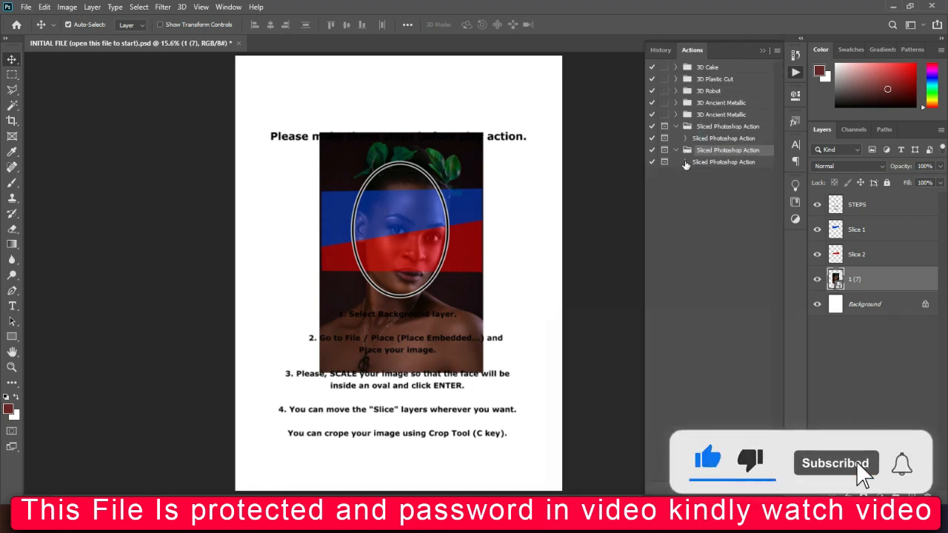
{"action": "left_click", "coordinate": [685, 162]}
{"action": "left_click", "coordinate": [717, 174]}
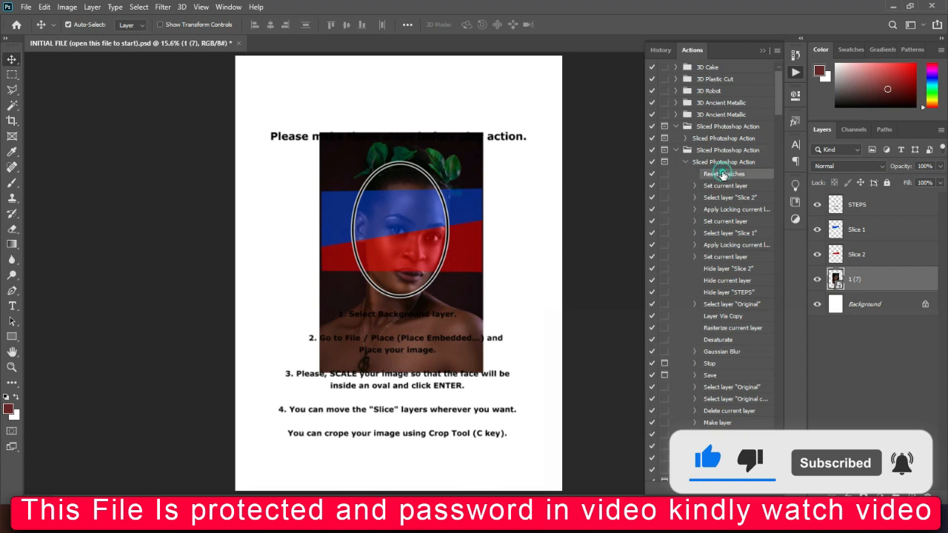
{"action": "left_click", "coordinate": [715, 162]}
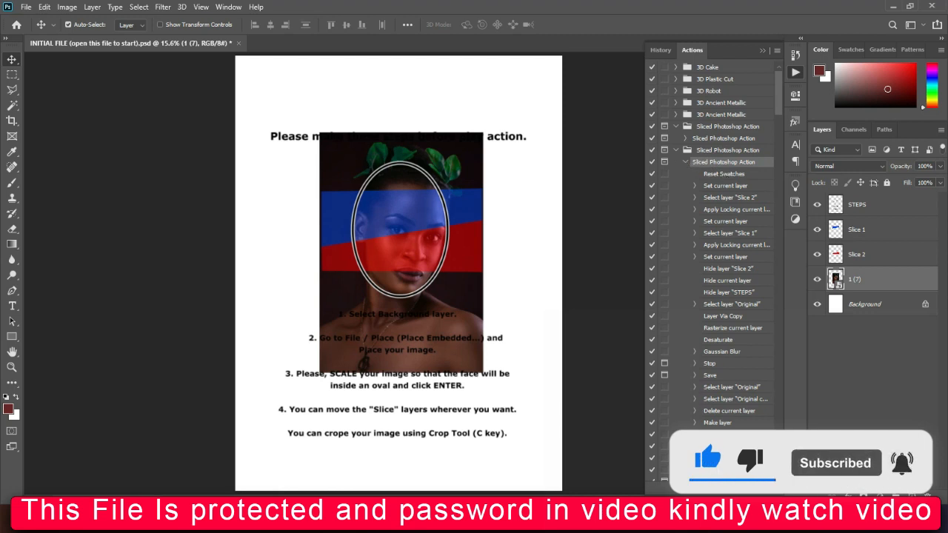
{"action": "left_click", "coordinate": [709, 487]}
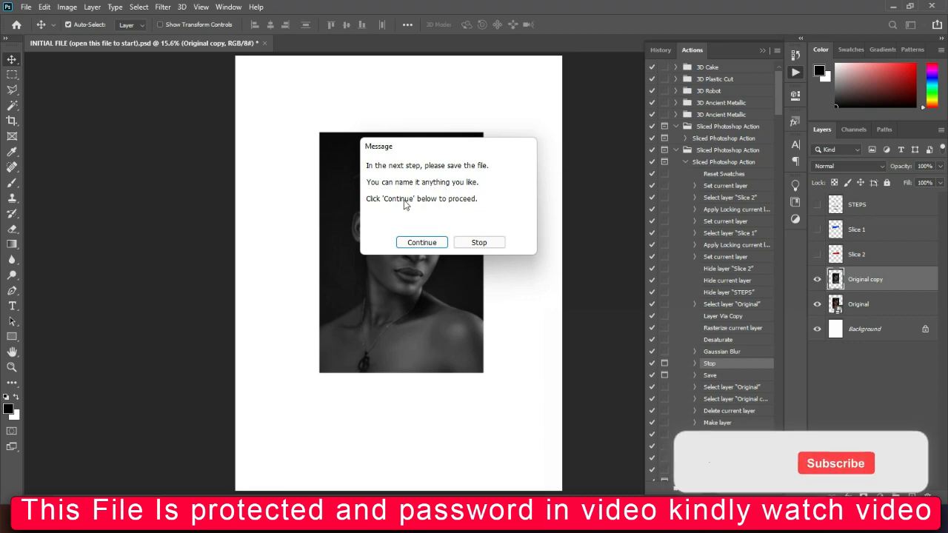
Continue the action and save the document as "INITIAL FILE (open this file to start)1" in Photoshop format with Maximize Compatibility on
{"action": "left_click", "coordinate": [422, 242]}
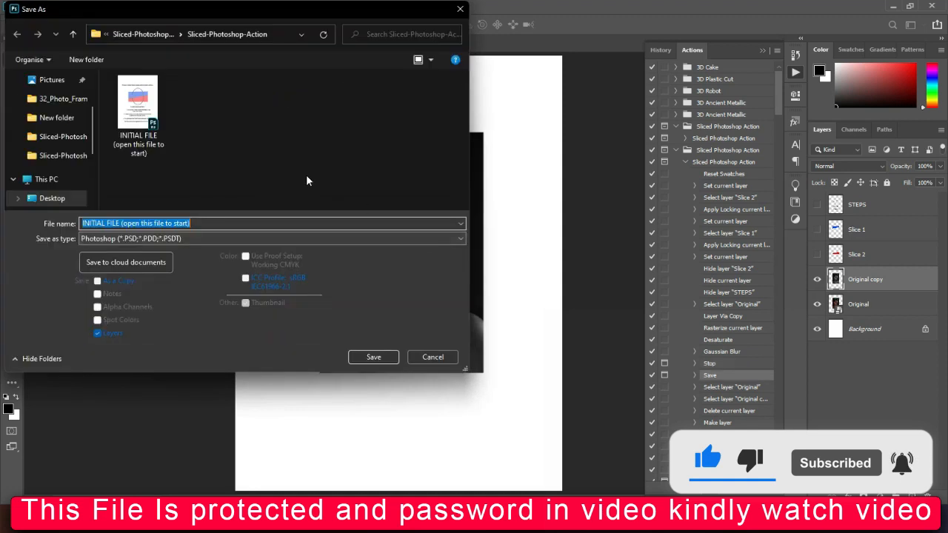
{"action": "left_click", "coordinate": [198, 220]}
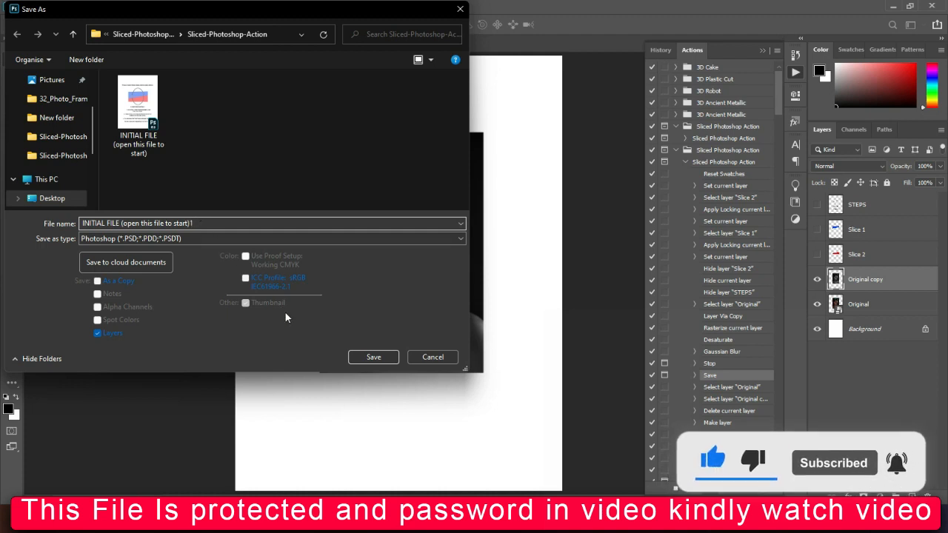
{"action": "left_click", "coordinate": [373, 357]}
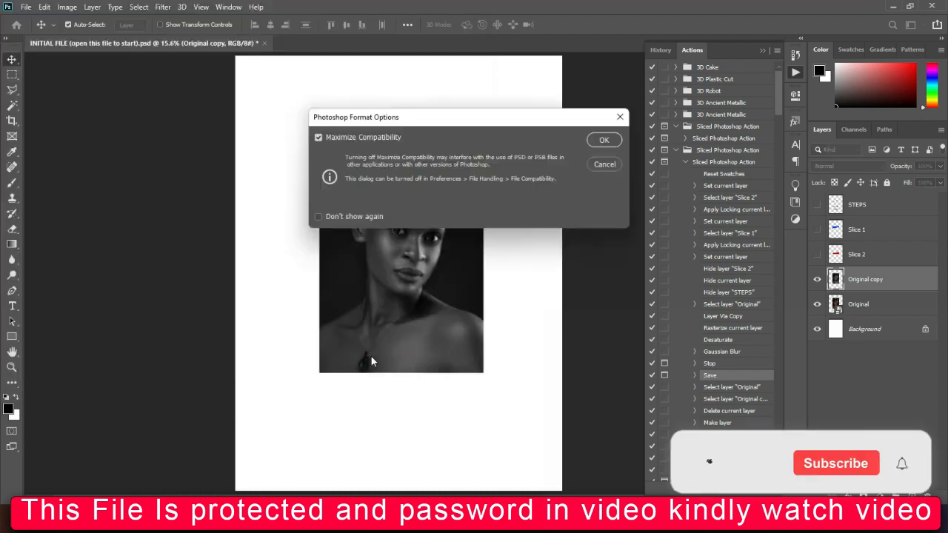
{"action": "left_click", "coordinate": [595, 137]}
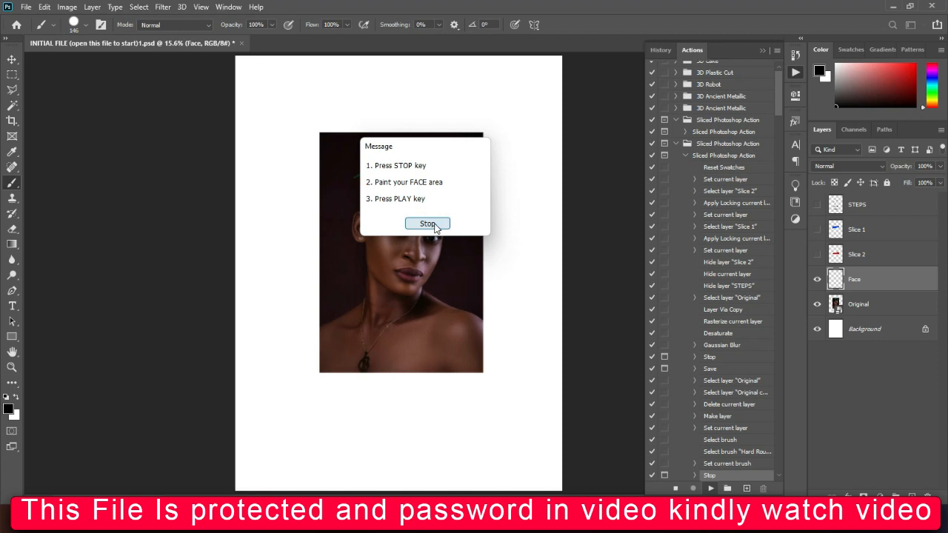
Stop the action and paint black on the Face layer along the hairline from the ear to the far cheek, undoing the last cheek stroke
{"action": "left_click", "coordinate": [428, 223]}
{"action": "key", "text": "ctrl+plus"}
{"action": "key", "text": "ctrl+plus"}
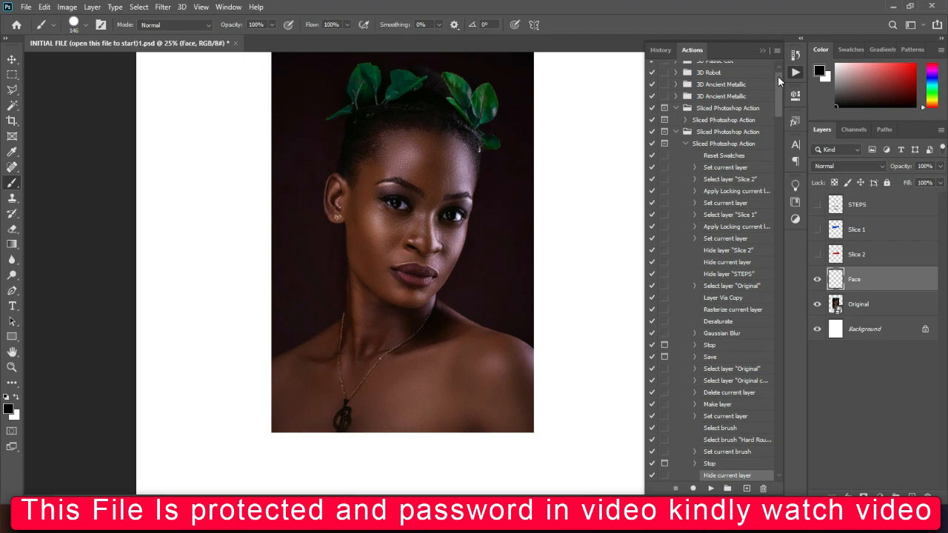
{"action": "key", "text": "ctrl+plus"}
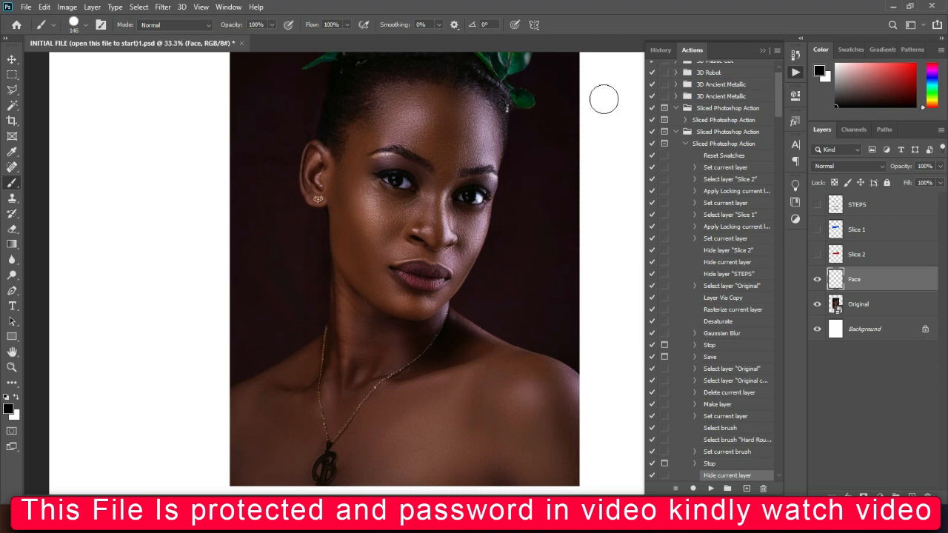
{"action": "left_click", "coordinate": [342, 204]}
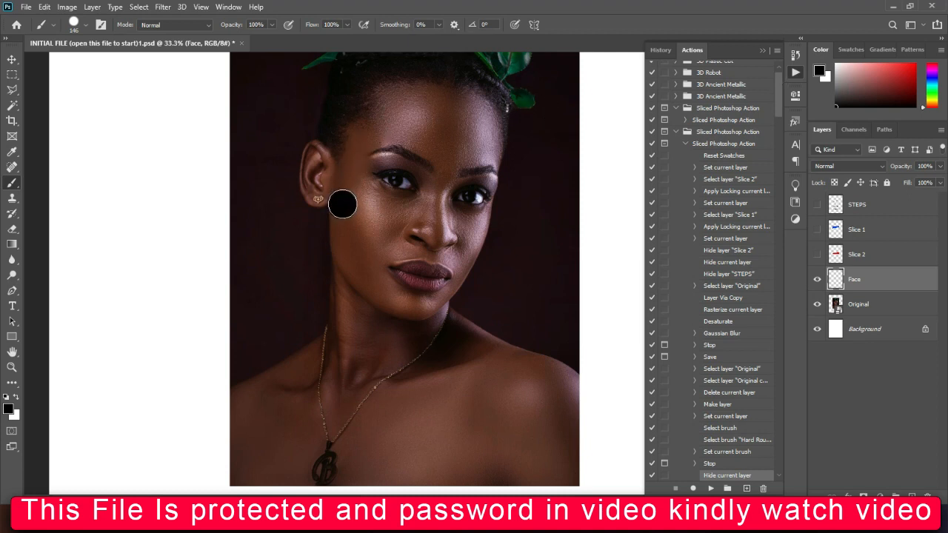
{"action": "left_click_drag", "start_coordinate": [350, 185], "coordinate": [352, 175]}
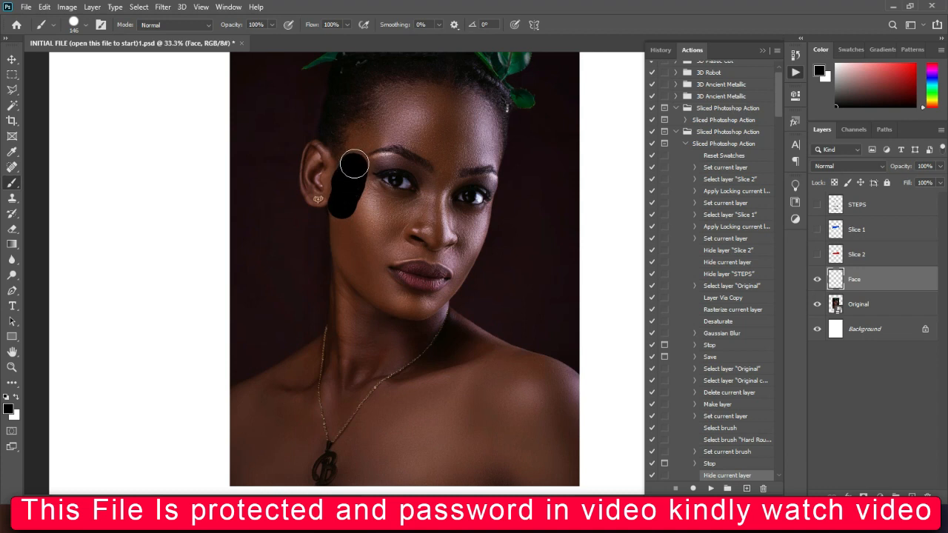
{"action": "mouse_move", "coordinate": [363, 147]}
{"action": "left_mouse_down"}
{"action": "mouse_move", "coordinate": [385, 100]}
{"action": "mouse_move", "coordinate": [408, 94]}
{"action": "mouse_move", "coordinate": [470, 108]}
{"action": "mouse_move", "coordinate": [489, 135]}
{"action": "left_mouse_up"}
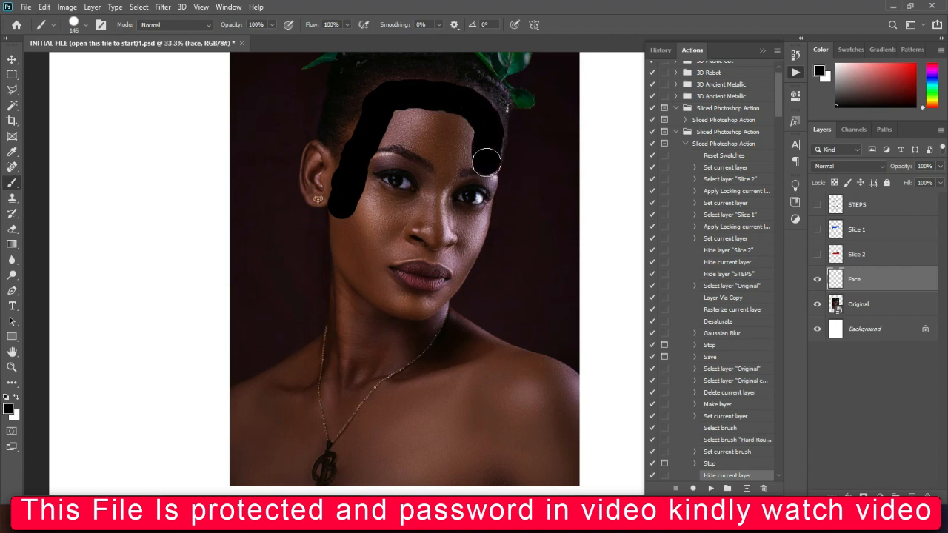
{"action": "left_click_drag", "start_coordinate": [484, 169], "coordinate": [474, 222]}
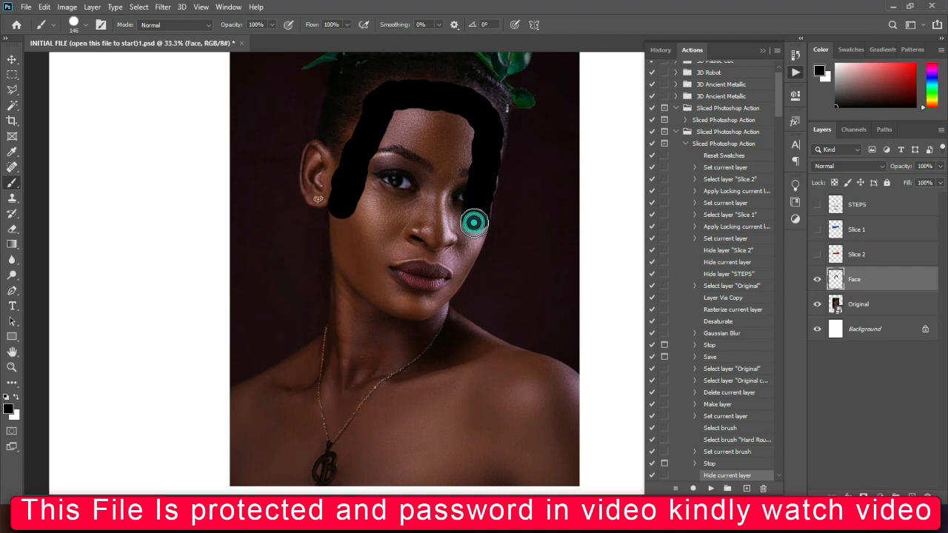
{"action": "key", "text": "ctrl+z"}
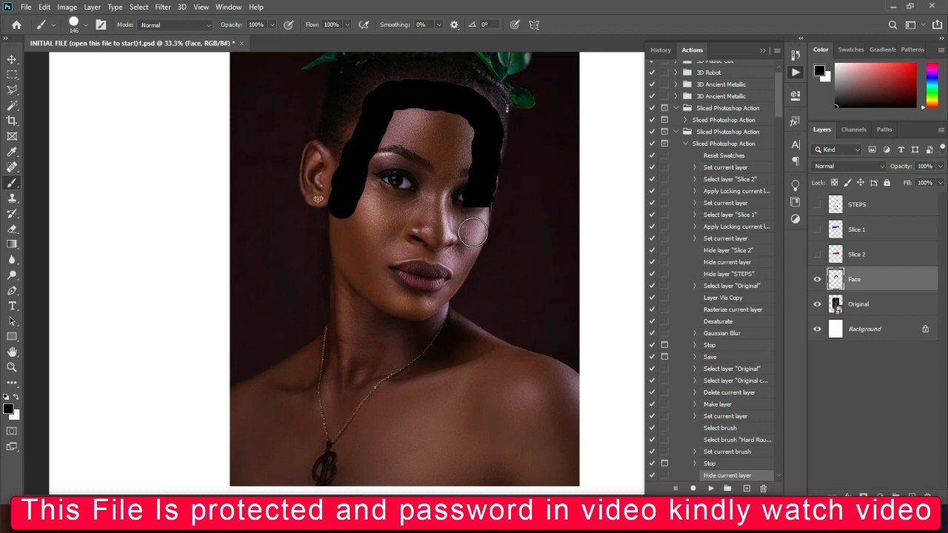
Paint black down the far cheek and around the jaw back to the ear, and fill in the rest of the face
{"action": "left_click_drag", "start_coordinate": [475, 215], "coordinate": [475, 222]}
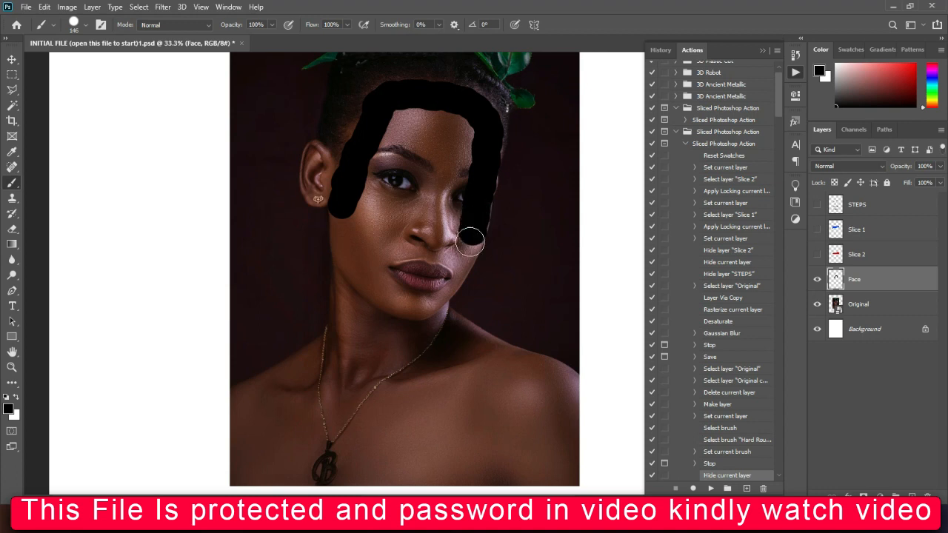
{"action": "left_click_drag", "start_coordinate": [466, 247], "coordinate": [451, 273]}
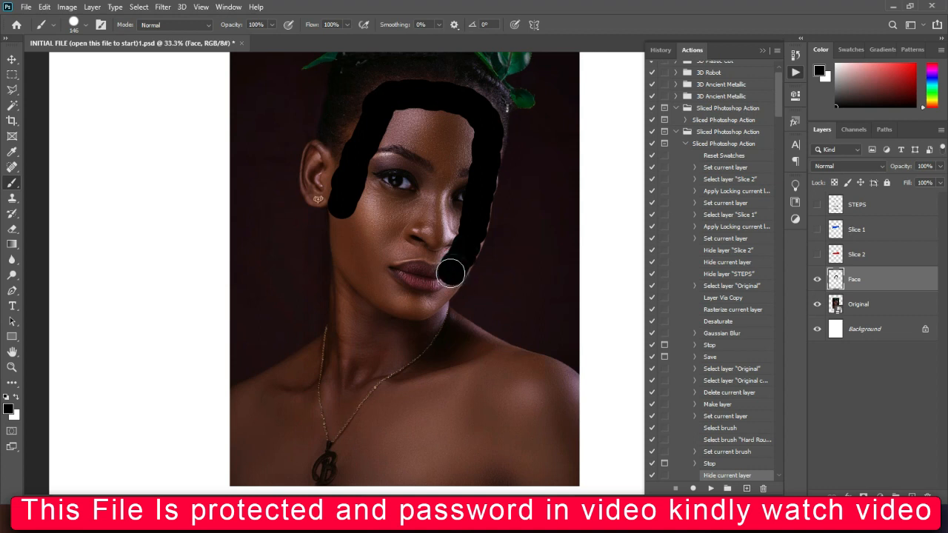
{"action": "left_click", "coordinate": [449, 277]}
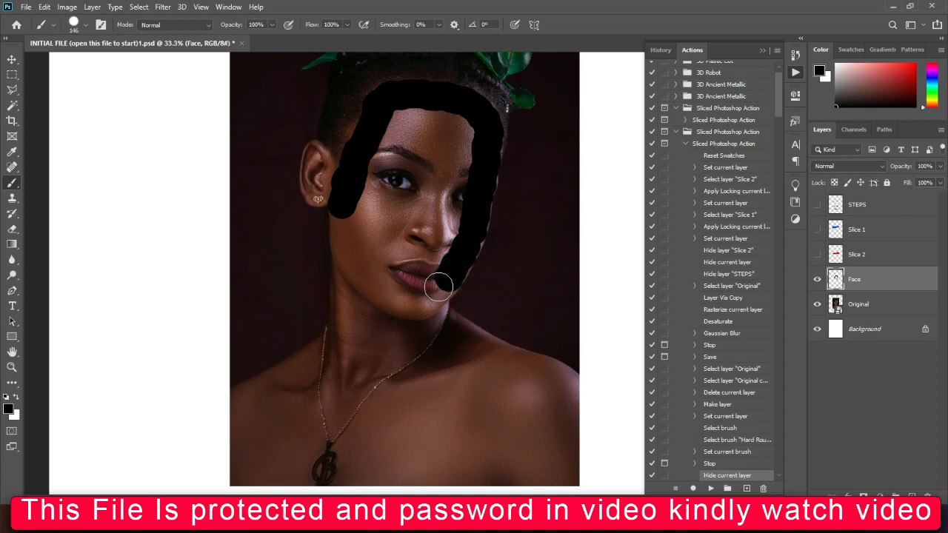
{"action": "mouse_move", "coordinate": [439, 288]}
{"action": "left_mouse_down"}
{"action": "mouse_move", "coordinate": [418, 306]}
{"action": "mouse_move", "coordinate": [391, 307]}
{"action": "mouse_move", "coordinate": [345, 260]}
{"action": "mouse_move", "coordinate": [345, 240]}
{"action": "left_mouse_up"}
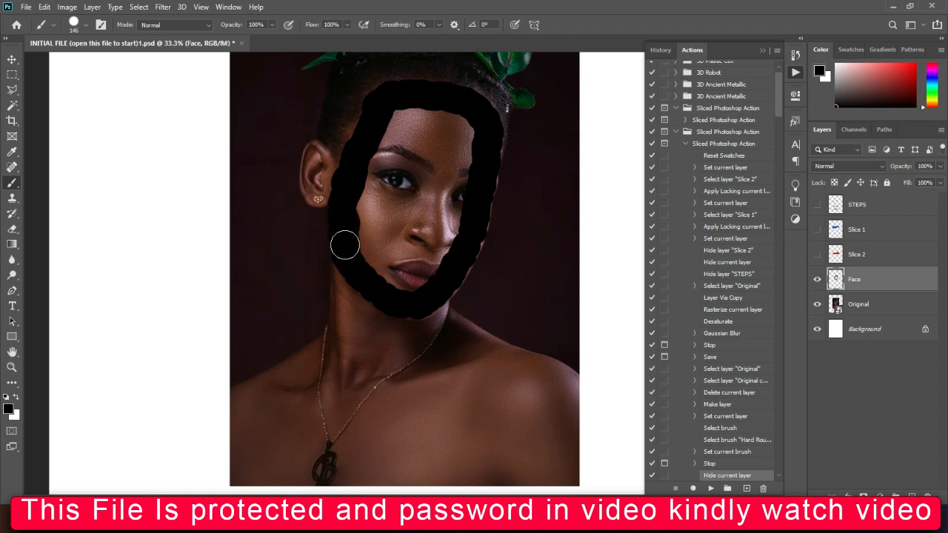
{"action": "mouse_move", "coordinate": [348, 256]}
{"action": "left_mouse_down"}
{"action": "mouse_move", "coordinate": [388, 279]}
{"action": "mouse_move", "coordinate": [416, 283]}
{"action": "mouse_move", "coordinate": [427, 272]}
{"action": "mouse_move", "coordinate": [470, 161]}
{"action": "mouse_move", "coordinate": [458, 122]}
{"action": "mouse_move", "coordinate": [403, 120]}
{"action": "mouse_move", "coordinate": [382, 147]}
{"action": "mouse_move", "coordinate": [367, 237]}
{"action": "mouse_move", "coordinate": [398, 261]}
{"action": "mouse_move", "coordinate": [430, 245]}
{"action": "mouse_move", "coordinate": [448, 156]}
{"action": "mouse_move", "coordinate": [432, 145]}
{"action": "mouse_move", "coordinate": [400, 149]}
{"action": "mouse_move", "coordinate": [387, 223]}
{"action": "mouse_move", "coordinate": [395, 251]}
{"action": "mouse_move", "coordinate": [423, 222]}
{"action": "mouse_move", "coordinate": [429, 189]}
{"action": "mouse_move", "coordinate": [420, 163]}
{"action": "mouse_move", "coordinate": [404, 199]}
{"action": "mouse_move", "coordinate": [413, 222]}
{"action": "left_mouse_up"}
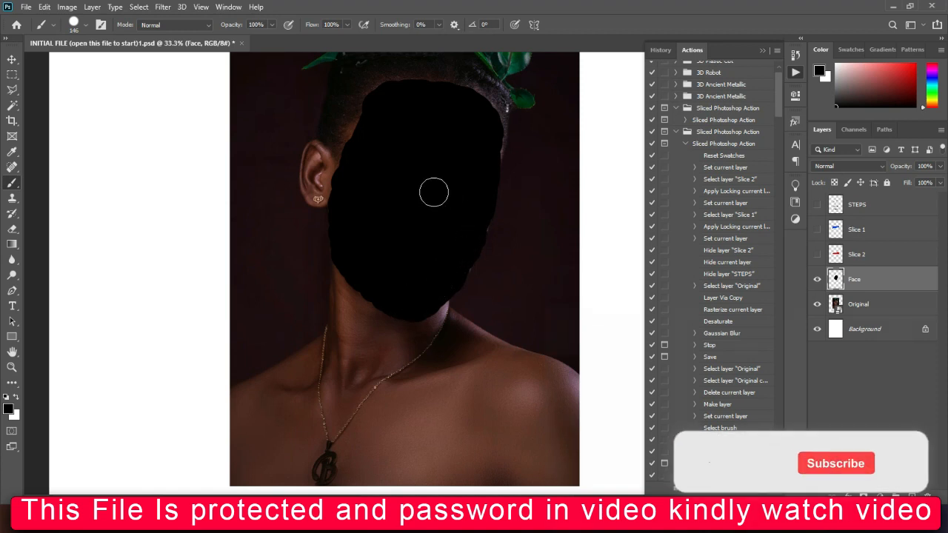
Select the Original layer and resume the action from its Select layer "Original" command
{"action": "key", "text": "ctrl+minus"}
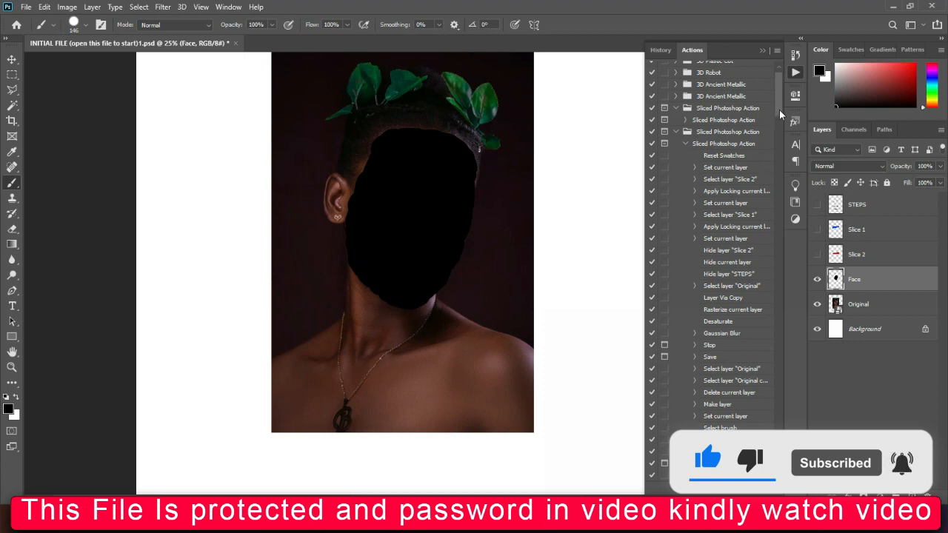
{"action": "left_click_drag", "start_coordinate": [780, 106], "coordinate": [781, 142]}
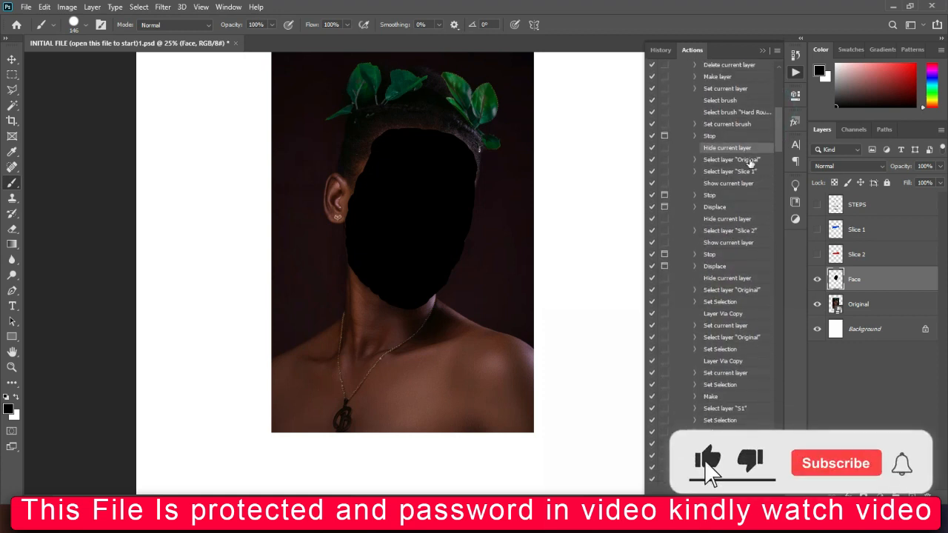
{"action": "left_click", "coordinate": [867, 305]}
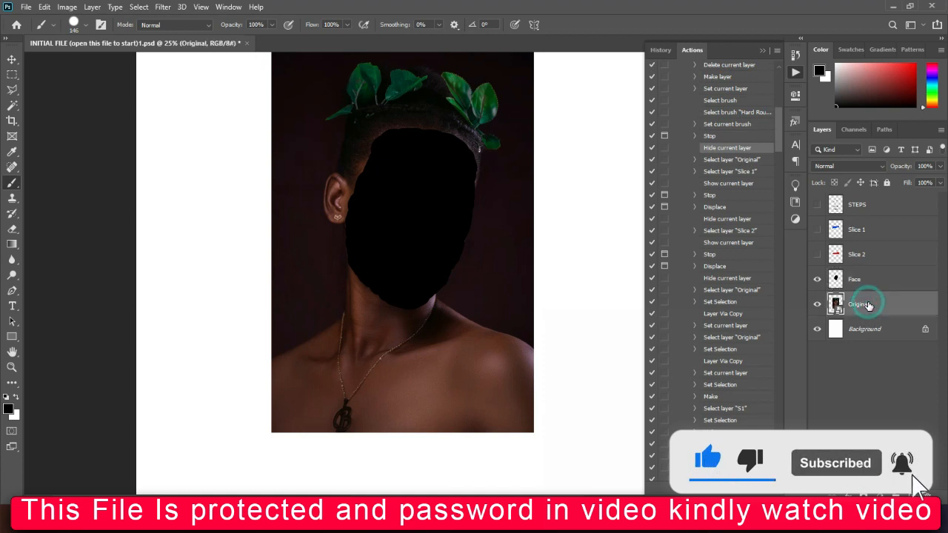
{"action": "left_click", "coordinate": [737, 160]}
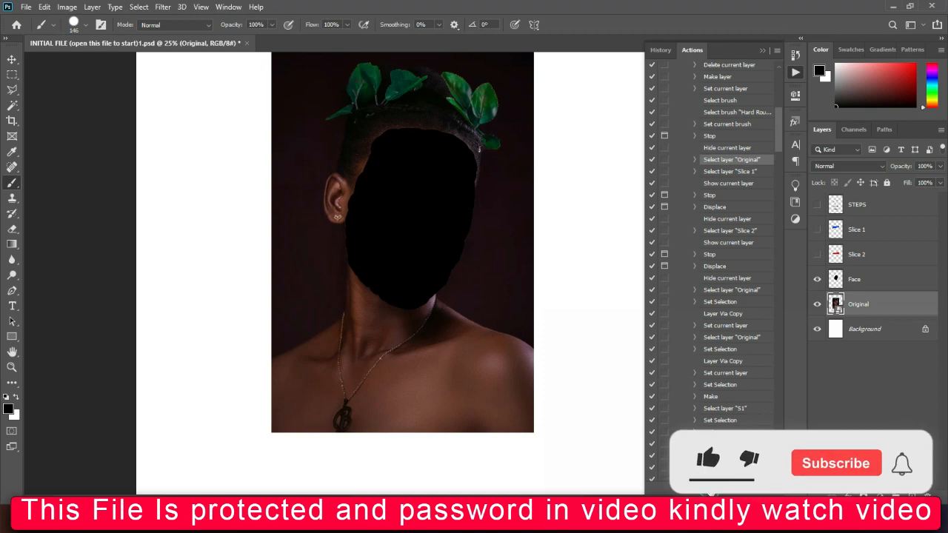
Displace the Slice 1 layer with horizontal and vertical scale 10, using "INITIAL FILE (open this file to start)1" as the displacement map
{"action": "left_click", "coordinate": [468, 263]}
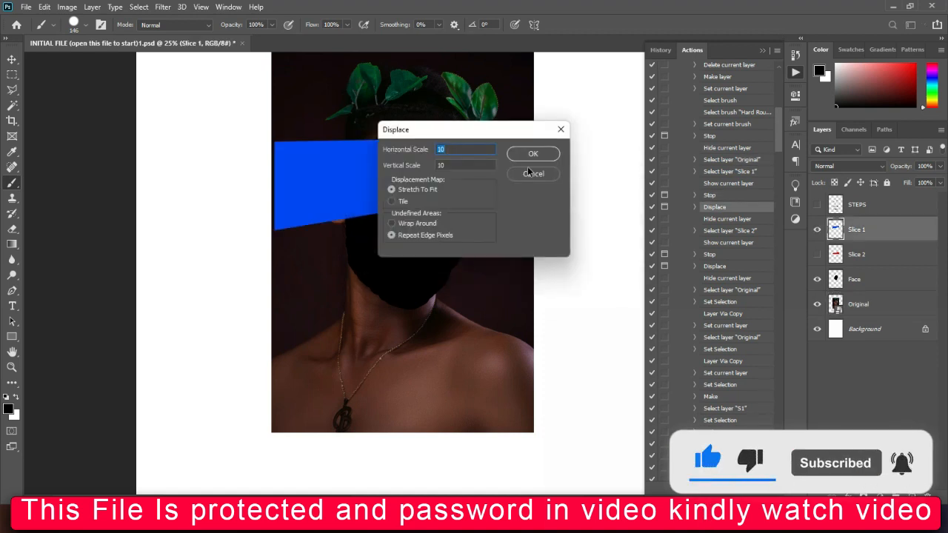
{"action": "left_click", "coordinate": [536, 154]}
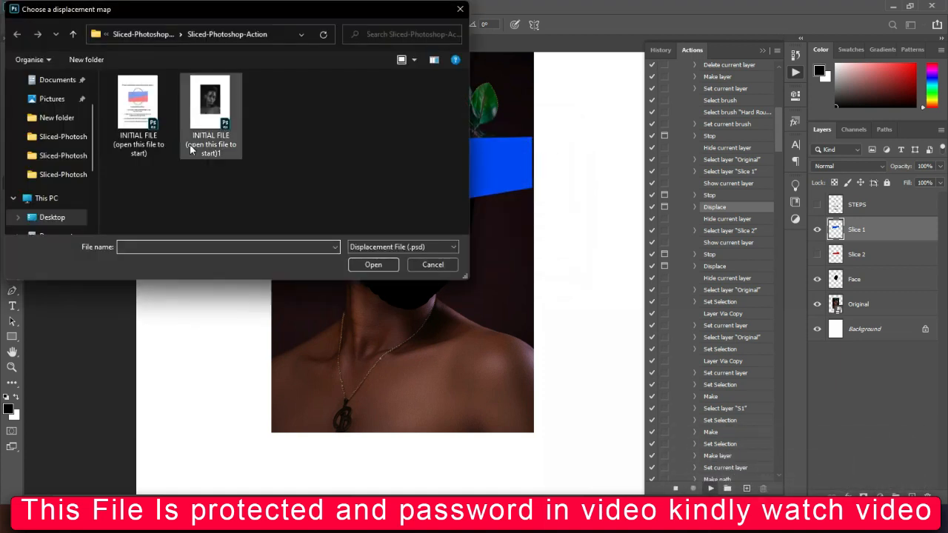
{"action": "left_click", "coordinate": [211, 111]}
{"action": "double_click", "coordinate": [211, 111]}
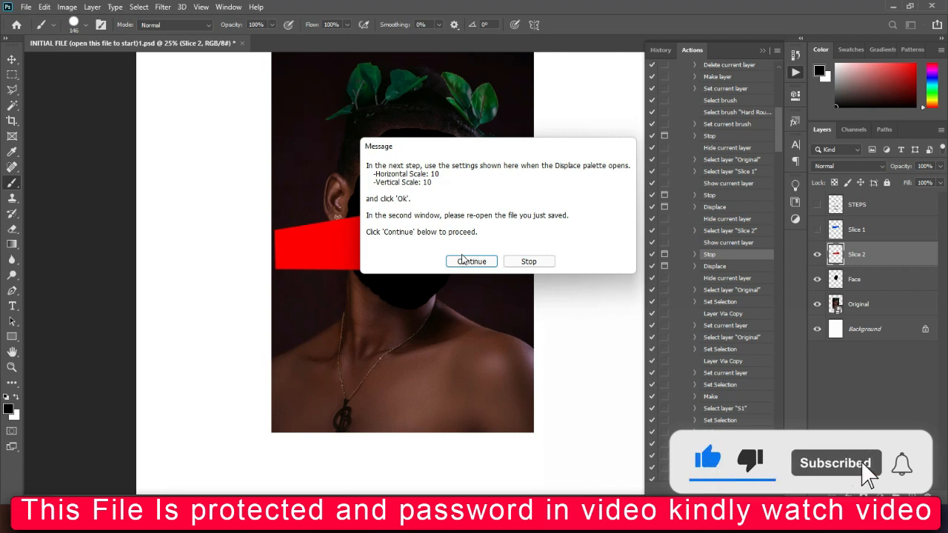
Displace the Slice 2 layer with horizontal and vertical scale 10, using "INITIAL FILE (open this file to start)1" as the displacement map
{"action": "left_click", "coordinate": [468, 261]}
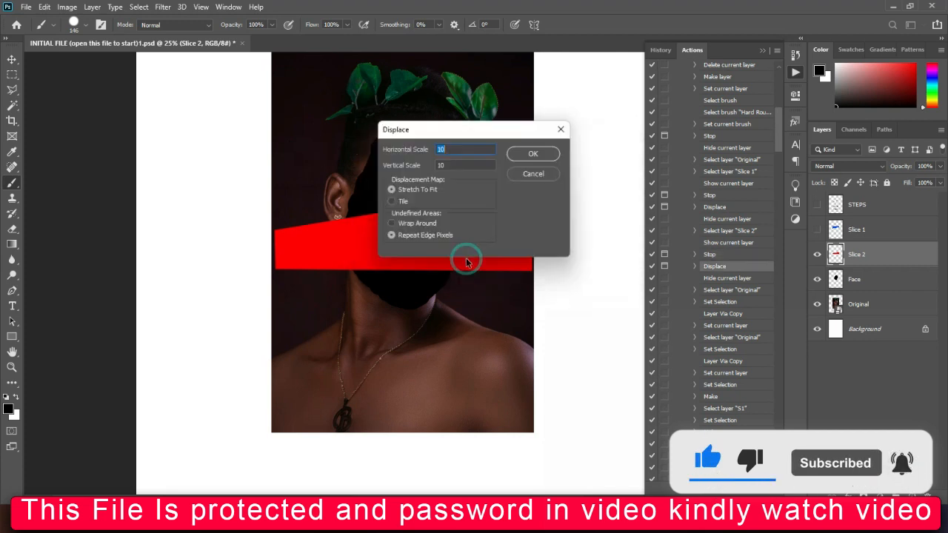
{"action": "left_click", "coordinate": [539, 157]}
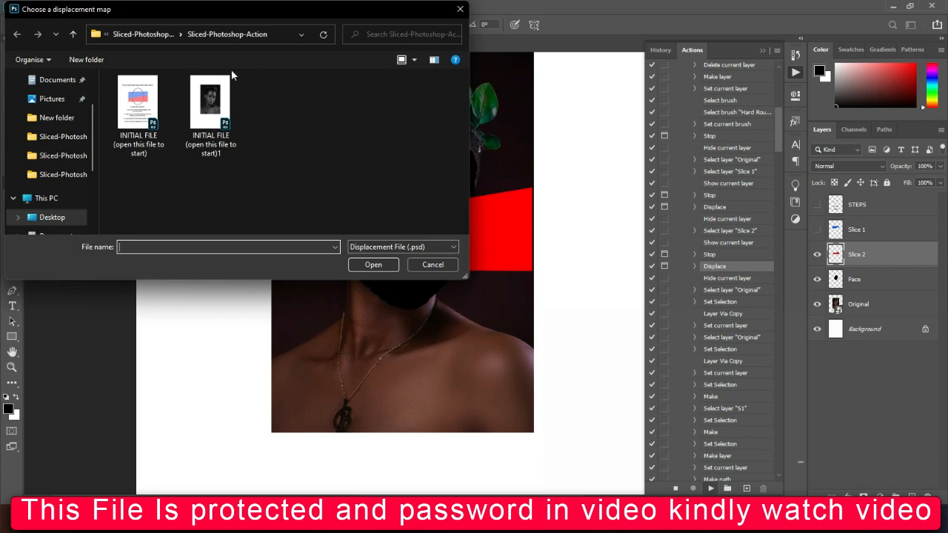
{"action": "double_click", "coordinate": [216, 80]}
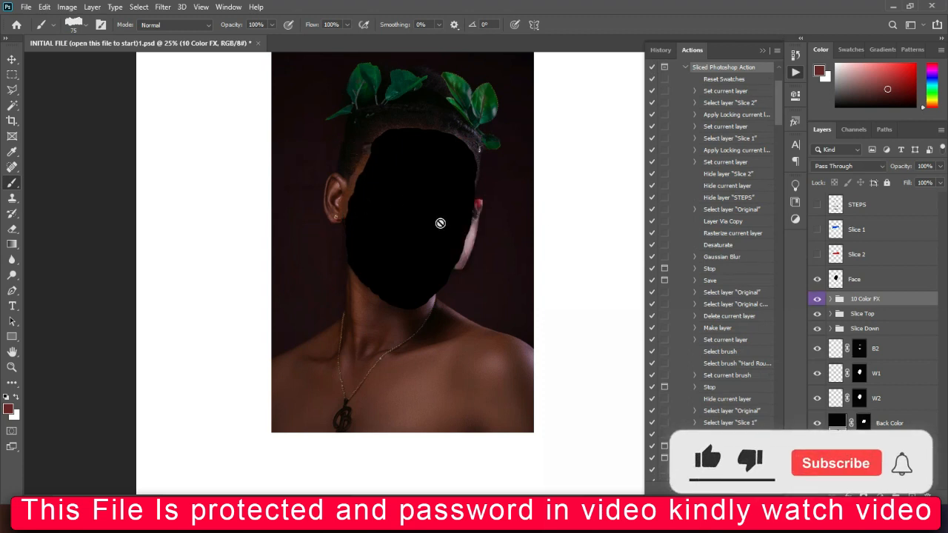
Activate the Move tool and hide the Face and Back Color layers
{"action": "left_click", "coordinate": [10, 60]}
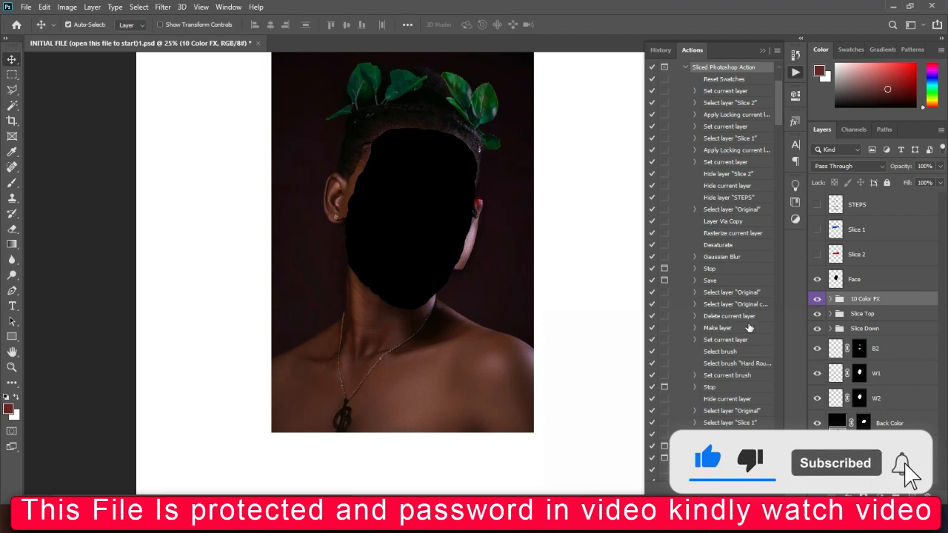
{"action": "left_click", "coordinate": [819, 282]}
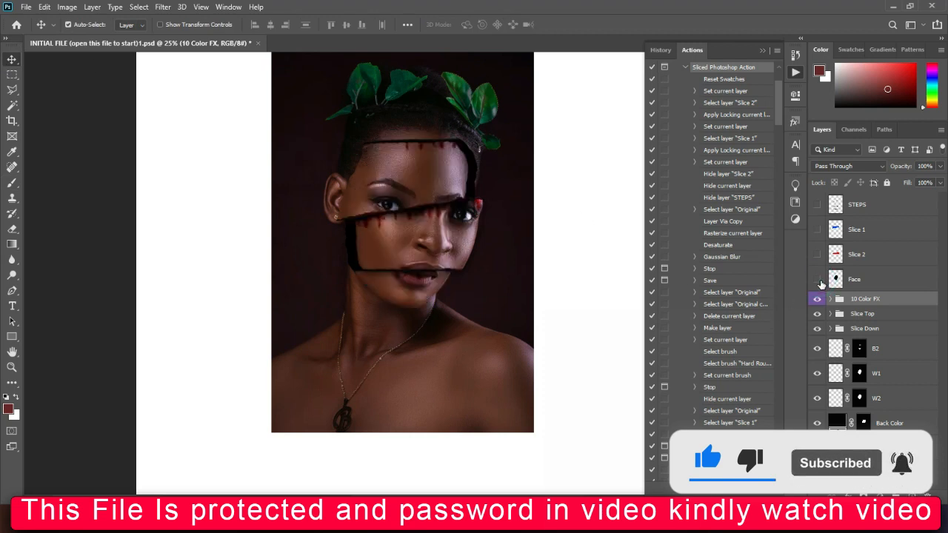
{"action": "left_click", "coordinate": [817, 423]}
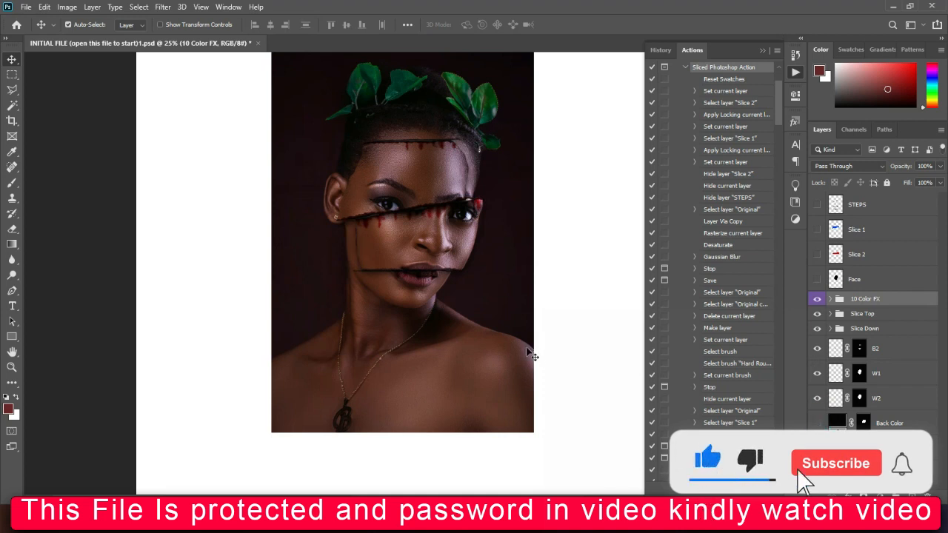
Select the lower face slice, layer S2, and nudge it slightly to the left in large increments
{"action": "left_click", "coordinate": [412, 243]}
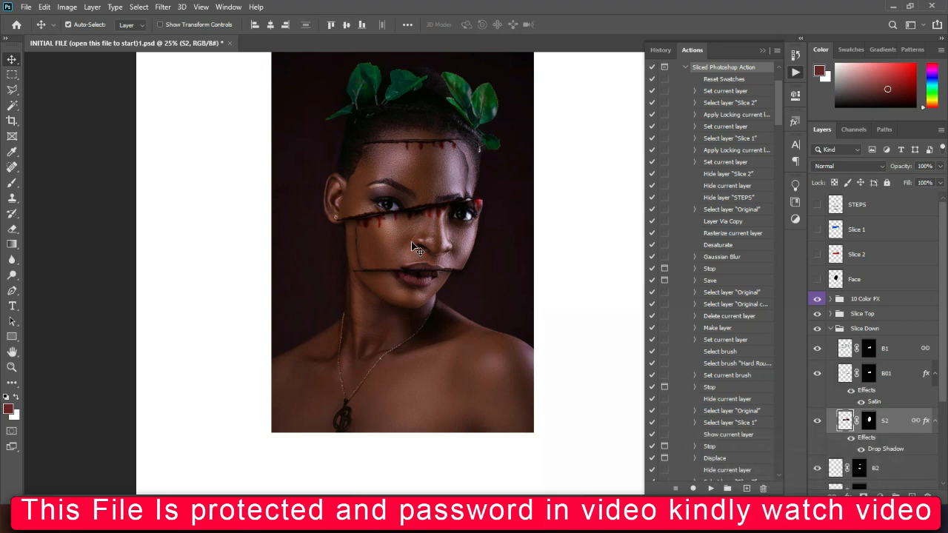
{"action": "key", "text": "shift+Left"}
{"action": "key", "text": "shift+Left"}
{"action": "key", "text": "shift+Left"}
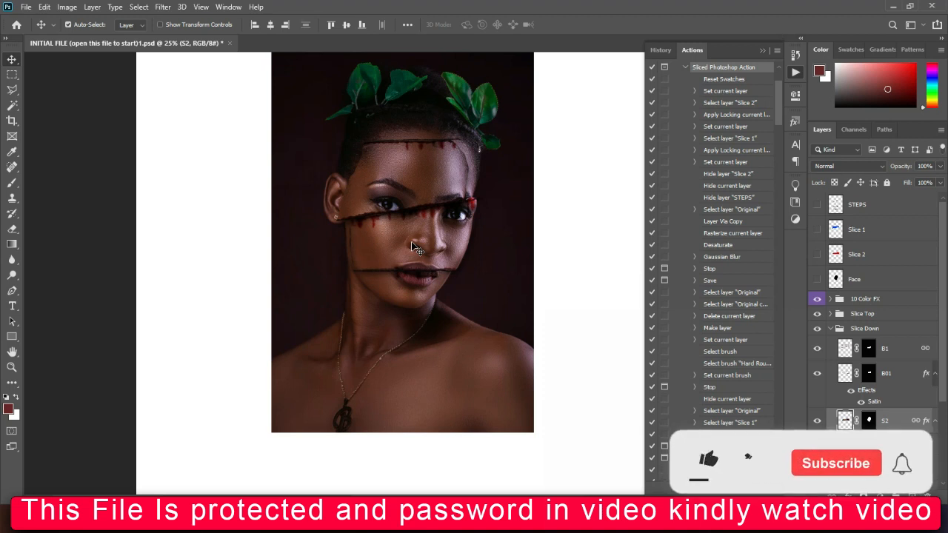
{"action": "key", "text": "shift+Left"}
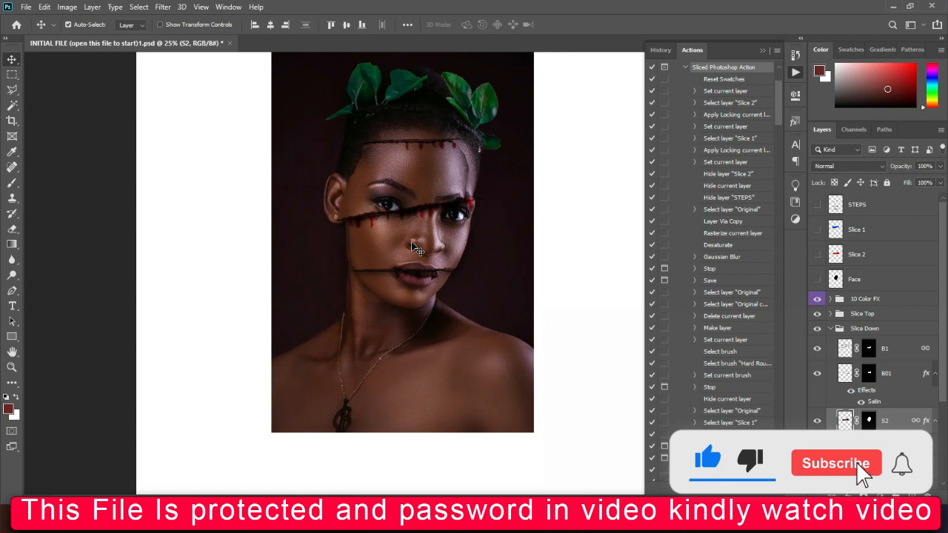
{"action": "key", "text": "shift+Right"}
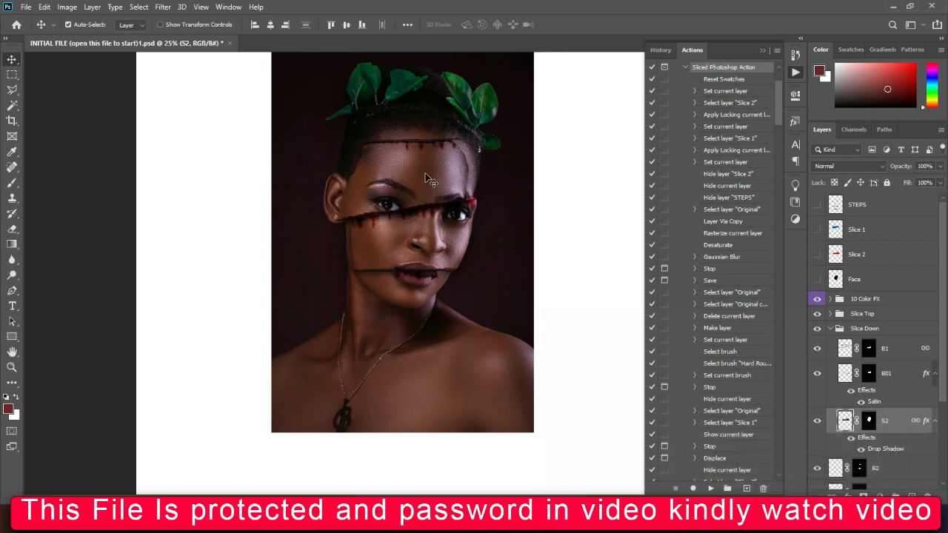
Select the forehead slice, layer S1, and nudge it to the right in large increments
{"action": "left_click", "coordinate": [425, 173]}
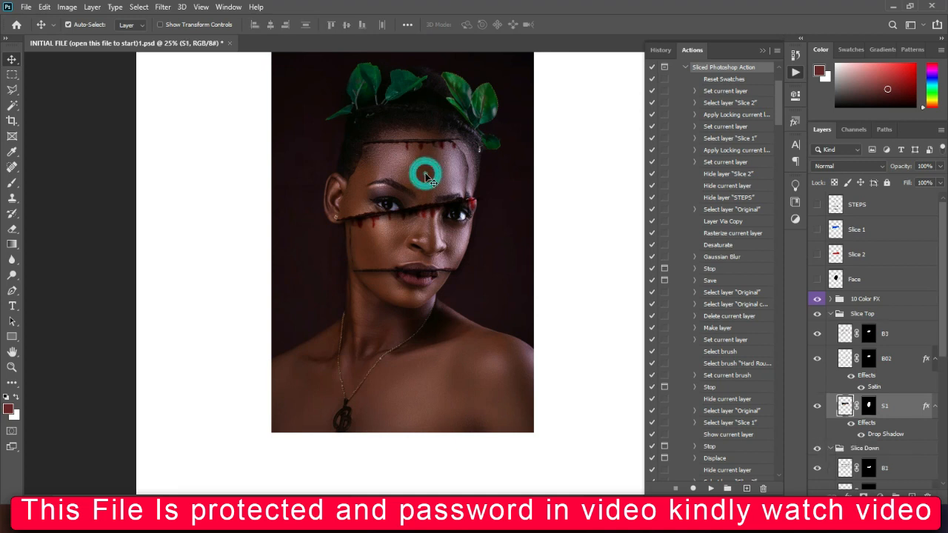
{"action": "key", "text": "shift+Right"}
{"action": "key", "text": "shift+Right"}
{"action": "key", "text": "shift+Right"}
{"action": "key", "text": "shift+Right"}
{"action": "key", "text": "shift+Right"}
{"action": "key", "text": "shift+Right"}
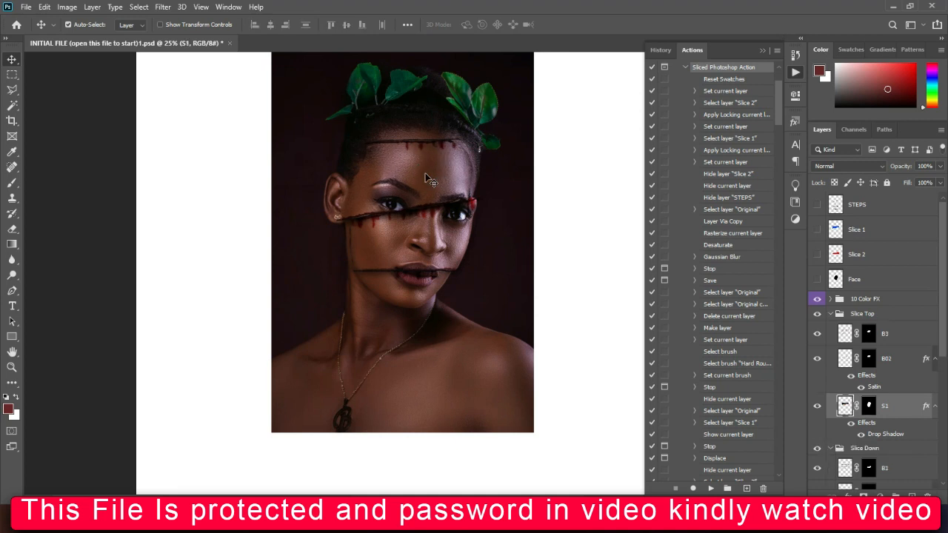
{"action": "key", "text": "shift+Right"}
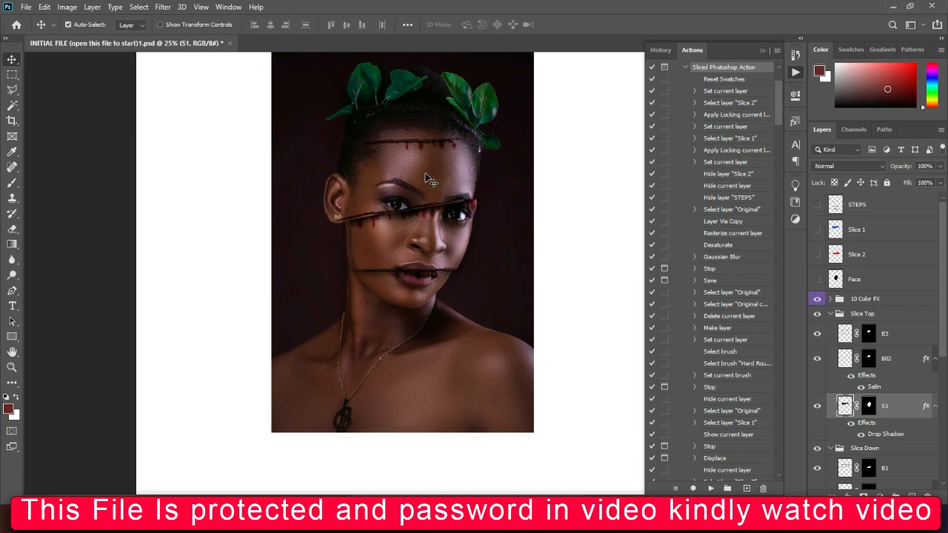
Reselect the lower slice S2 and fine-tune its horizontal offset against the jaw and cheek in small increments
{"action": "left_click", "coordinate": [387, 248]}
{"action": "key", "text": "shift+Right"}
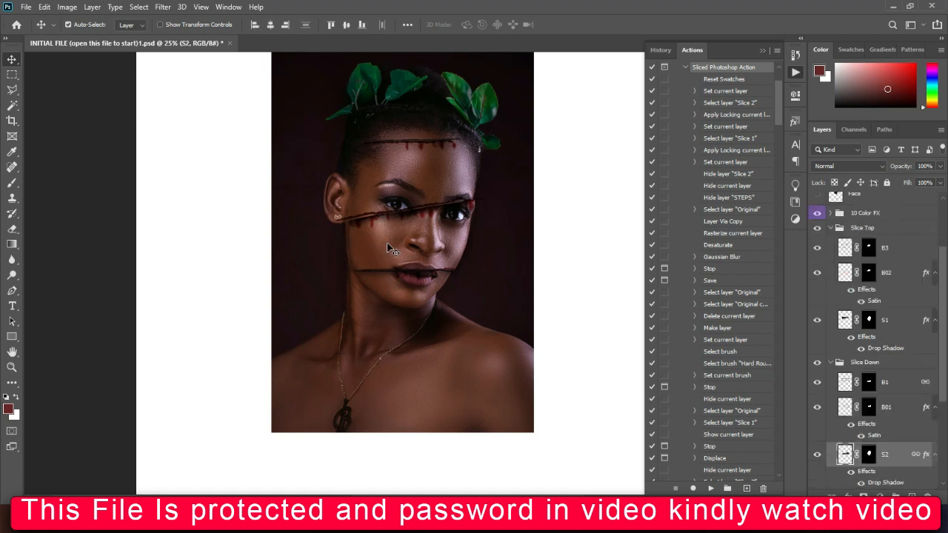
{"action": "key", "text": "shift+Left"}
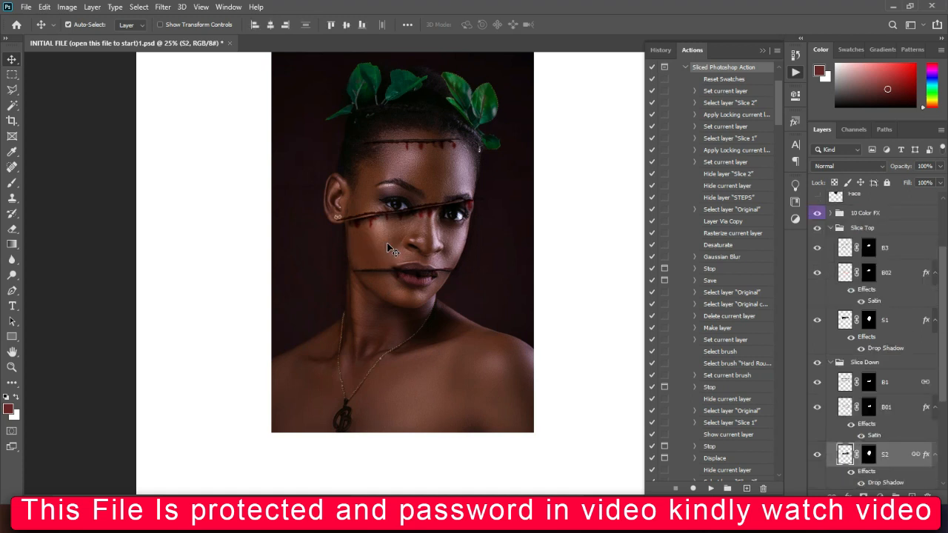
{"action": "scroll", "coordinate": [387, 248], "scroll_direction": "up", "scroll_amount": 1}
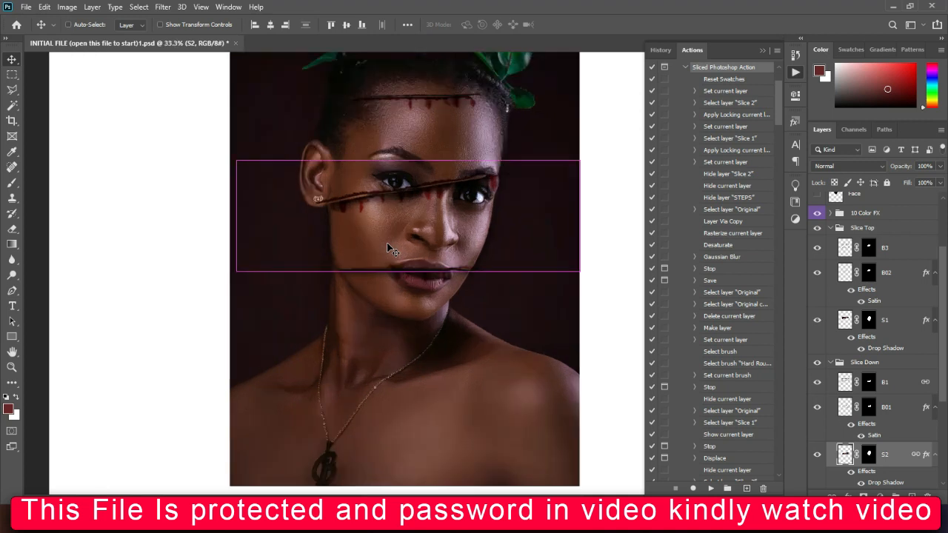
{"action": "scroll", "coordinate": [387, 247], "scroll_direction": "up", "scroll_amount": 1}
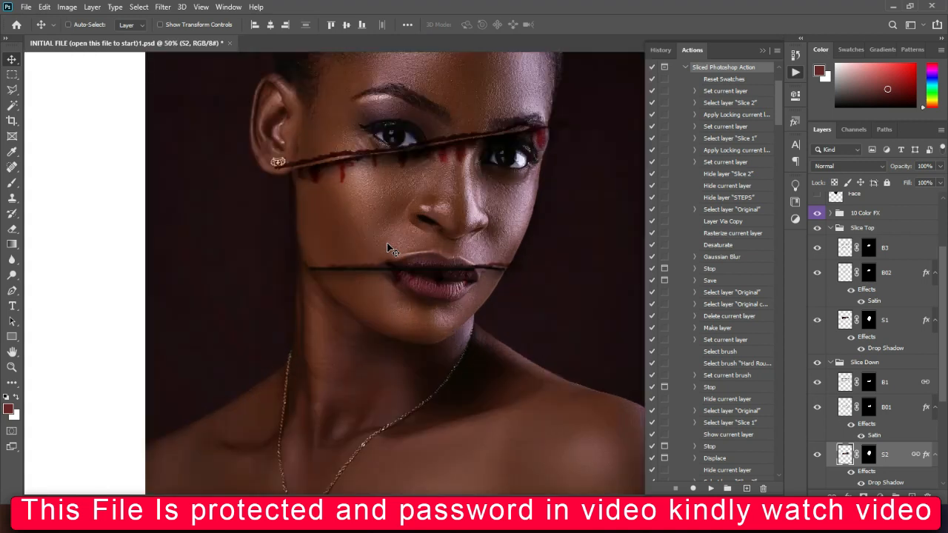
{"action": "key", "text": "Right"}
{"action": "key", "text": "Right"}
{"action": "key", "text": "Right"}
{"action": "key", "text": "Right"}
{"action": "key", "text": "Right"}
{"action": "key", "text": "Right"}
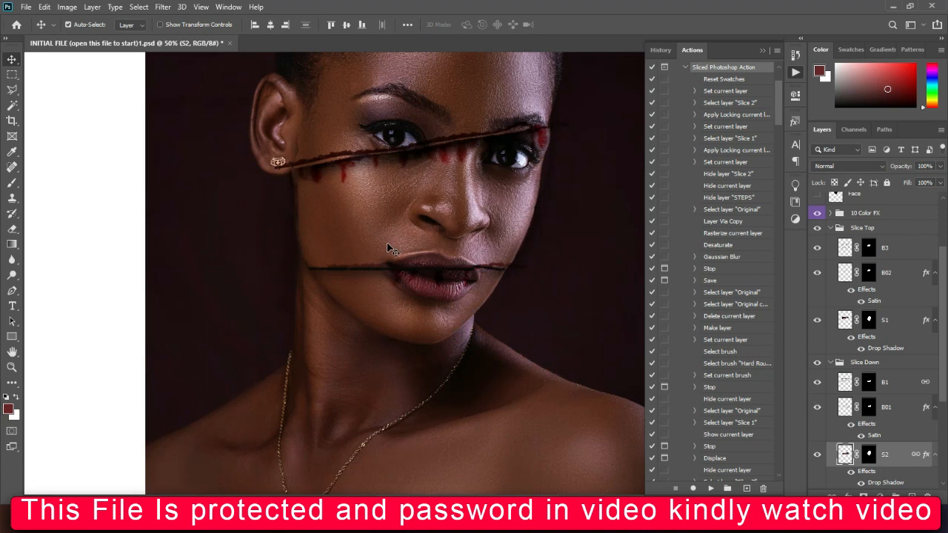
{"action": "key", "text": "Left"}
{"action": "key", "text": "Left"}
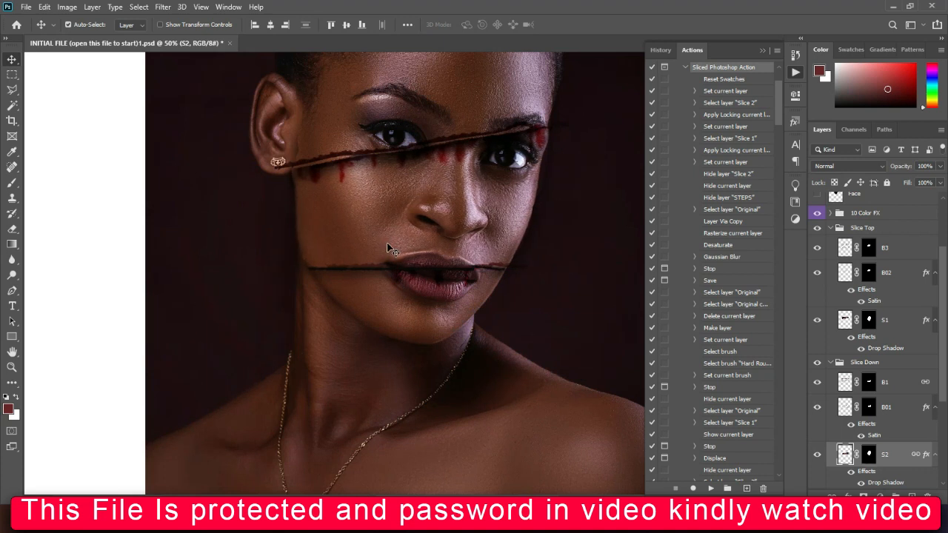
{"action": "key", "text": "ctrl"}
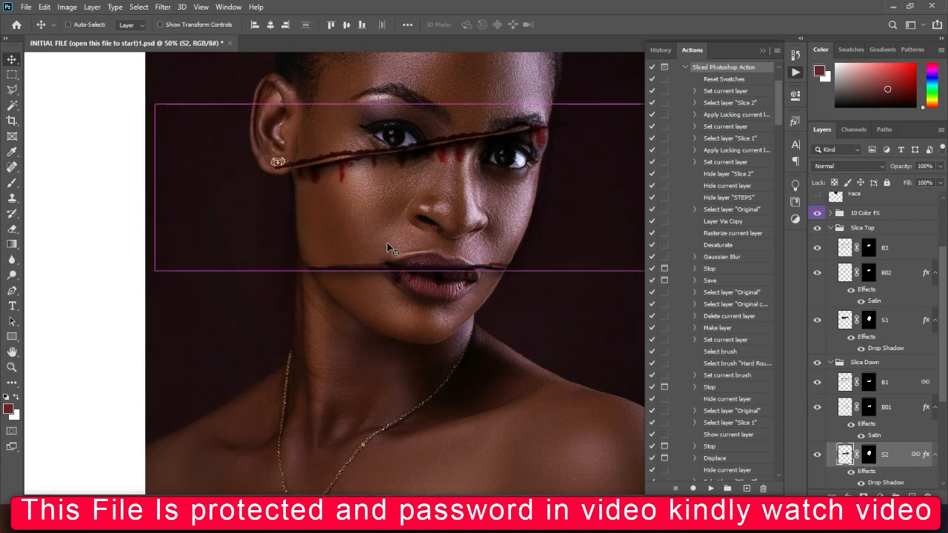
{"action": "key", "text": "ctrl+minus"}
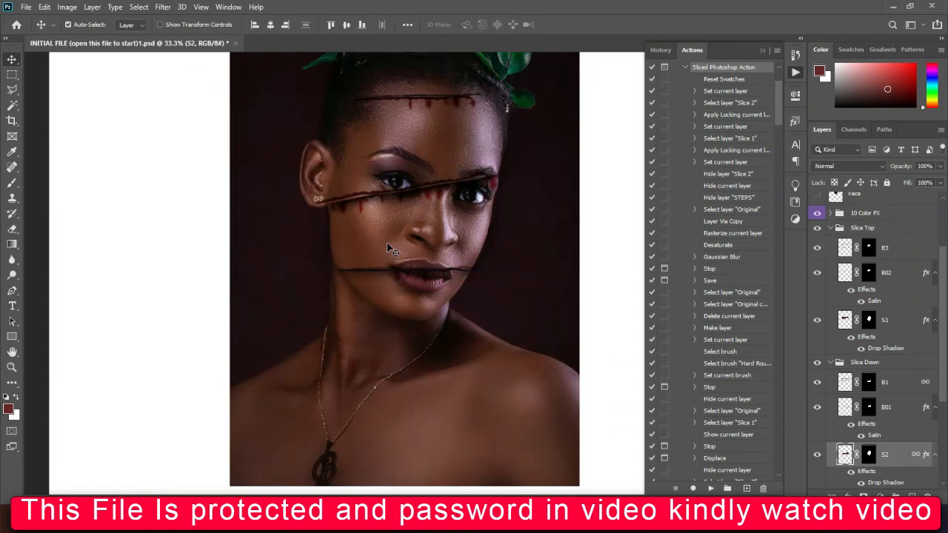
Collapse the Actions panel and the Slice Top and Slice Down layer groups
{"action": "left_click", "coordinate": [761, 50]}
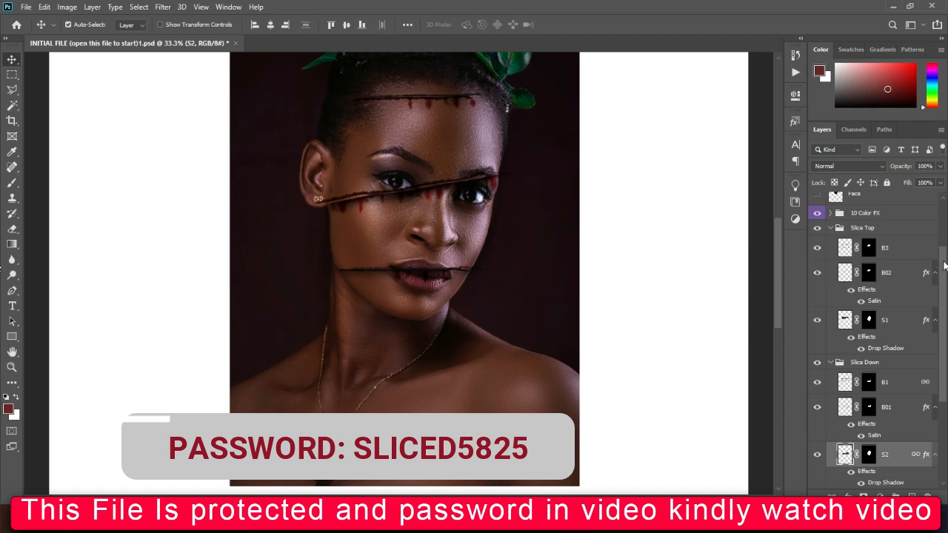
{"action": "left_click_drag", "start_coordinate": [943, 265], "coordinate": [944, 185]}
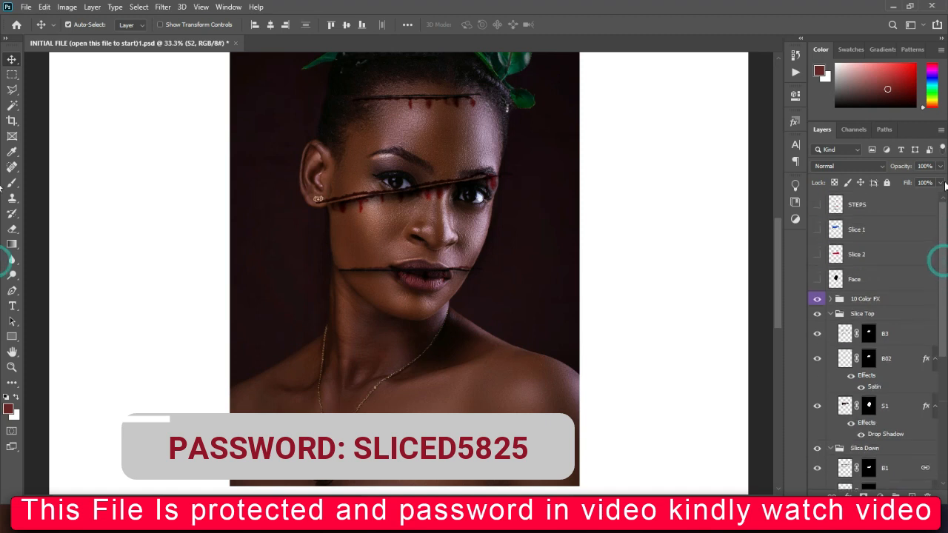
{"action": "left_click", "coordinate": [830, 314]}
{"action": "left_click", "coordinate": [831, 328]}
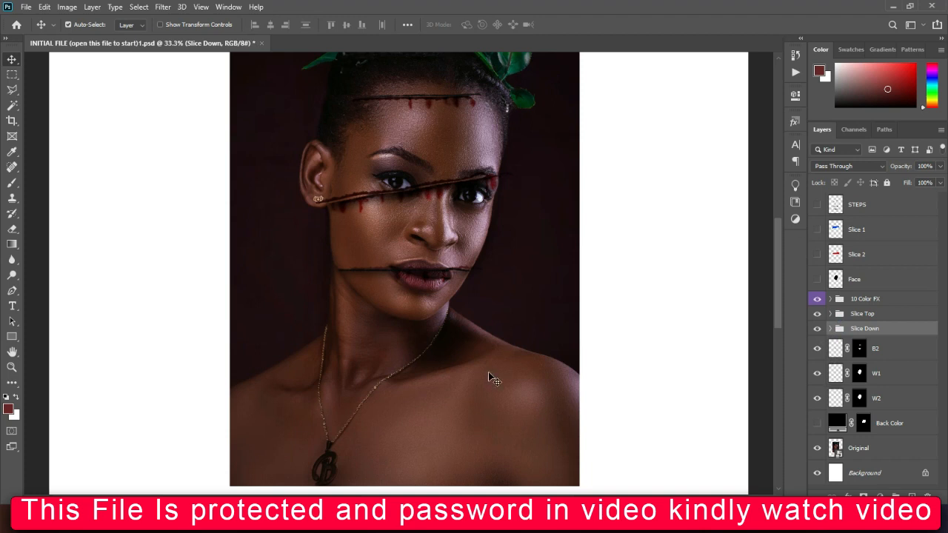
Switch to the File Explorer window showing the Sliced-Photoshop-Action folder with the PSD, brushes and actions files
{"action": "mouse_move", "coordinate": [485, 521]}
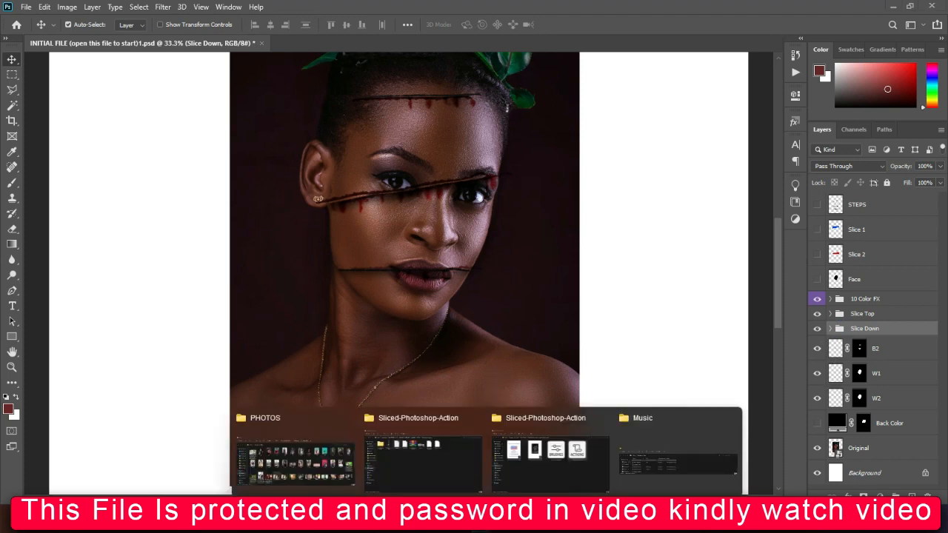
{"action": "mouse_move", "coordinate": [530, 471]}
{"action": "left_click", "coordinate": [530, 471]}
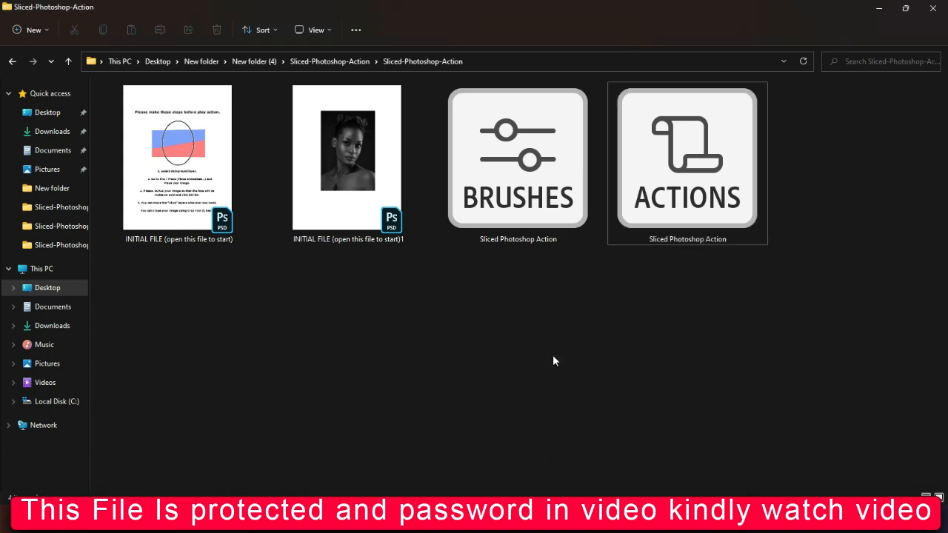
{"action": "left_click", "coordinate": [833, 522]}
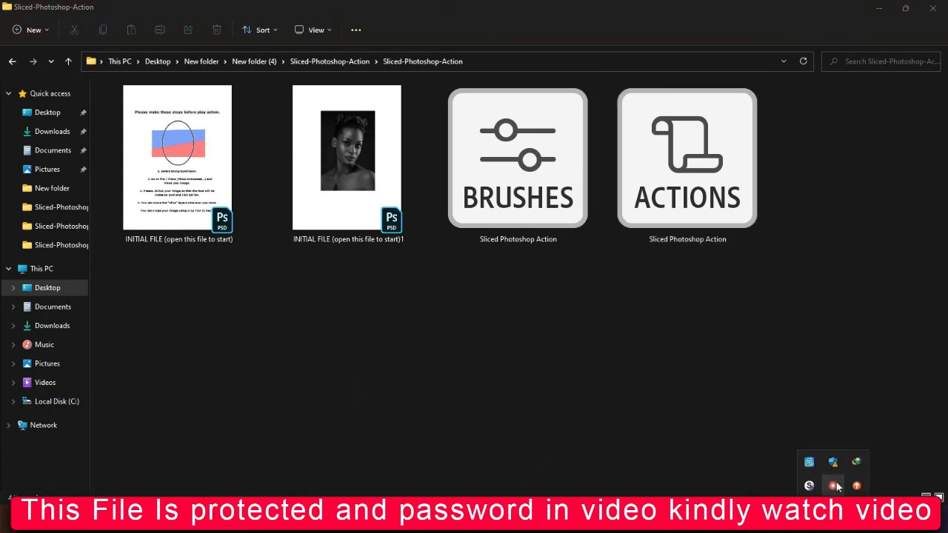